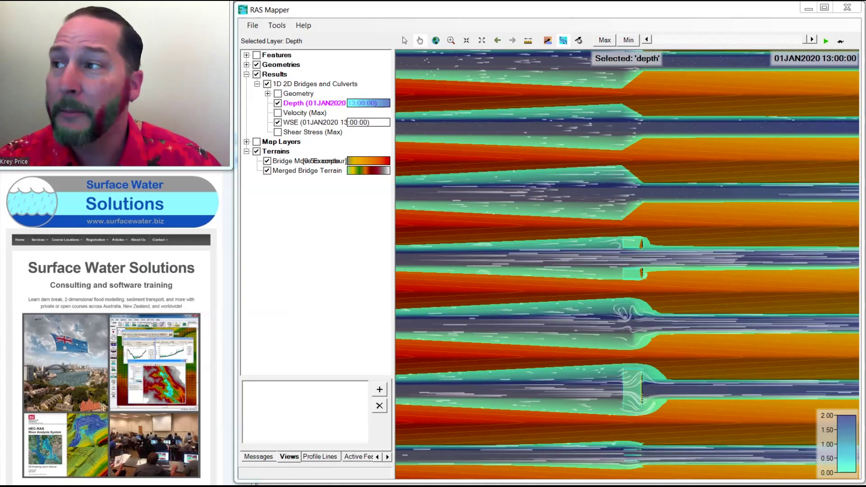
Move the HEC-RAS 2D manual window aside and close the geometry data editor.
{"action": "key", "text": "alt+Tab"}
{"action": "left_click_drag", "start_coordinate": [344, 75], "coordinate": [455, 22]}
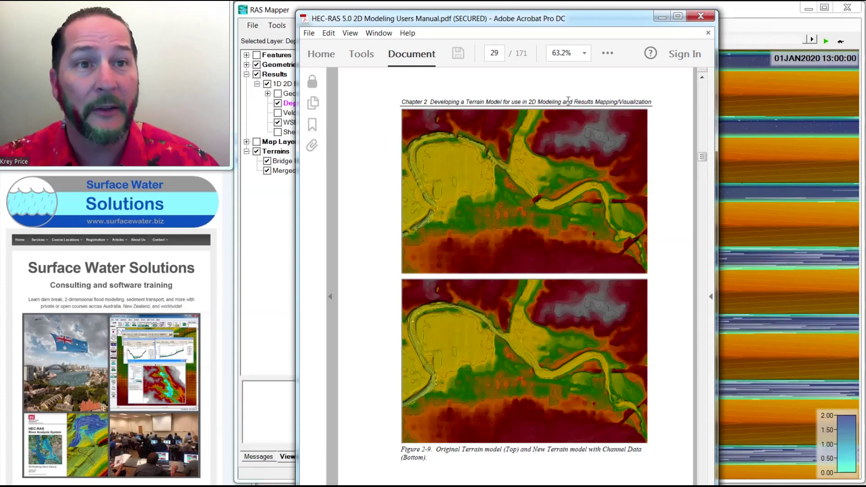
{"action": "key", "text": "alt+Tab"}
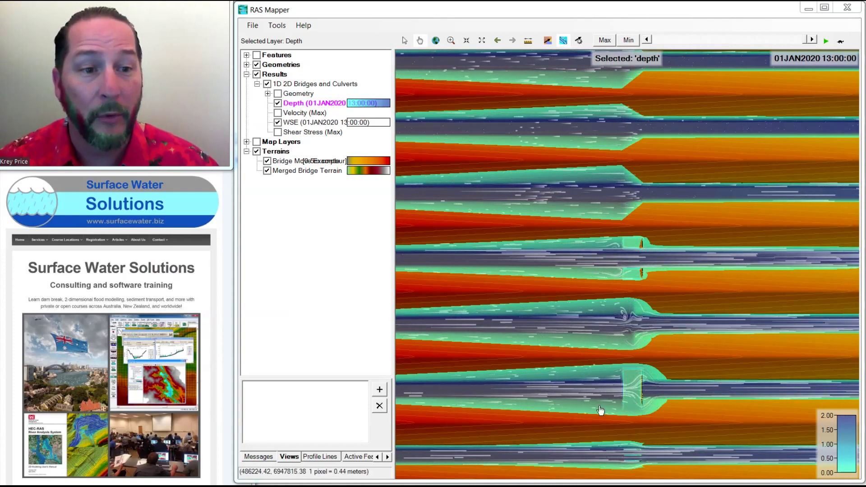
{"action": "left_click", "coordinate": [631, 395]}
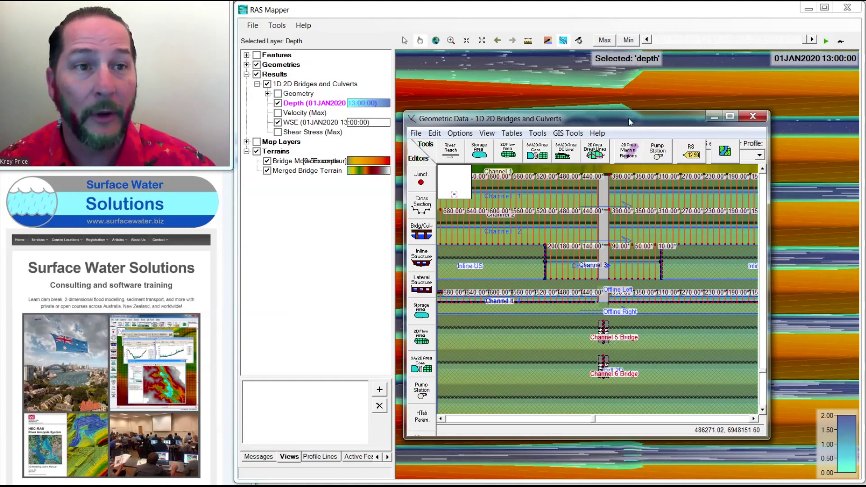
{"action": "left_click", "coordinate": [753, 116]}
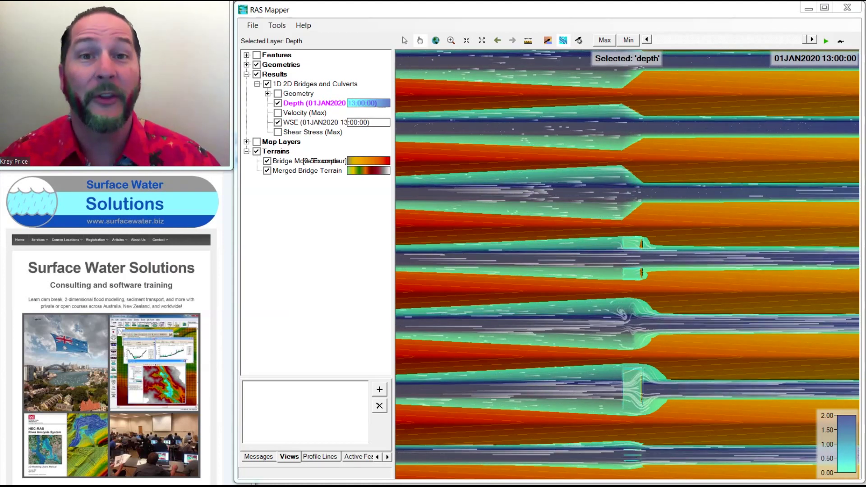
Add a new geometry named 'Bridge Move Example'.
{"action": "left_click", "coordinate": [246, 65]}
{"action": "right_click", "coordinate": [281, 66]}
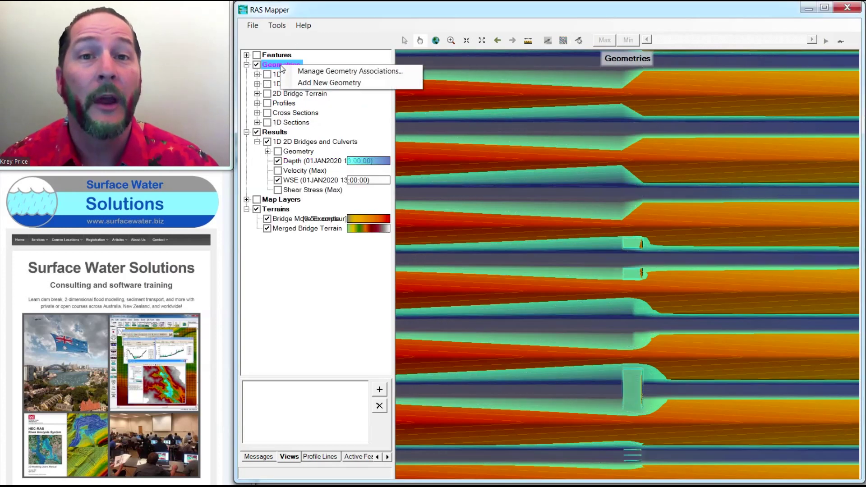
{"action": "left_click", "coordinate": [316, 82]}
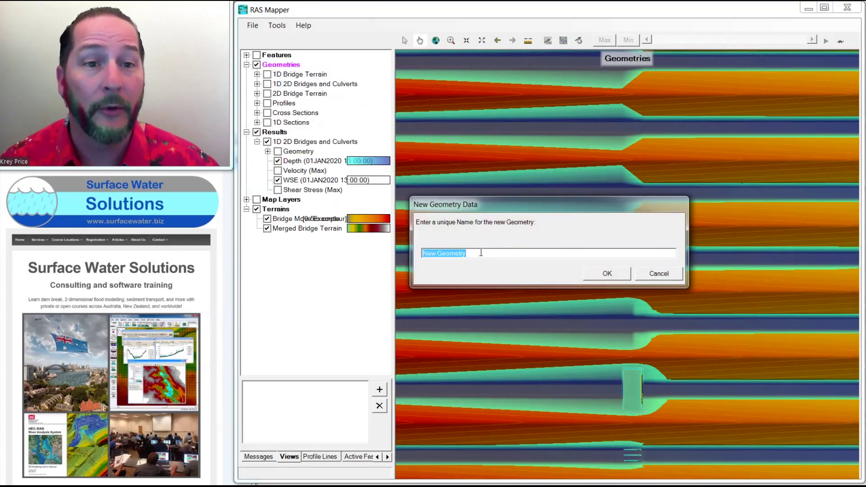
{"action": "type", "text": "B"}
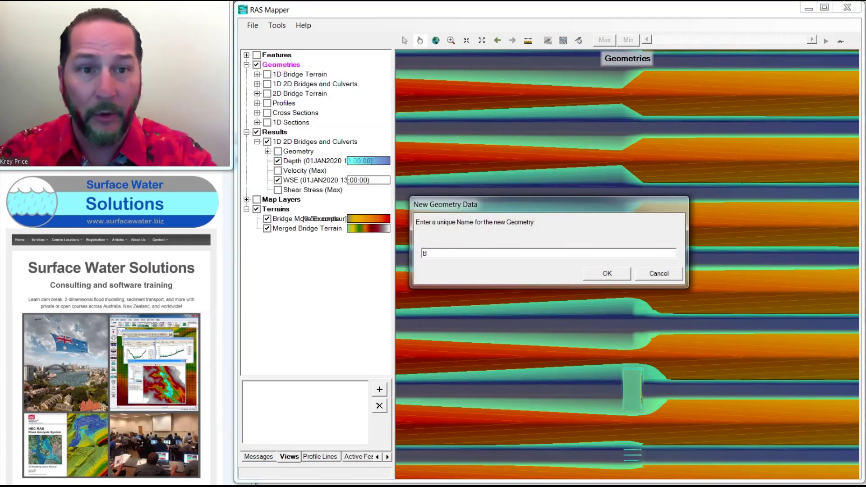
{"action": "type", "text": "ridge Move Exam"}
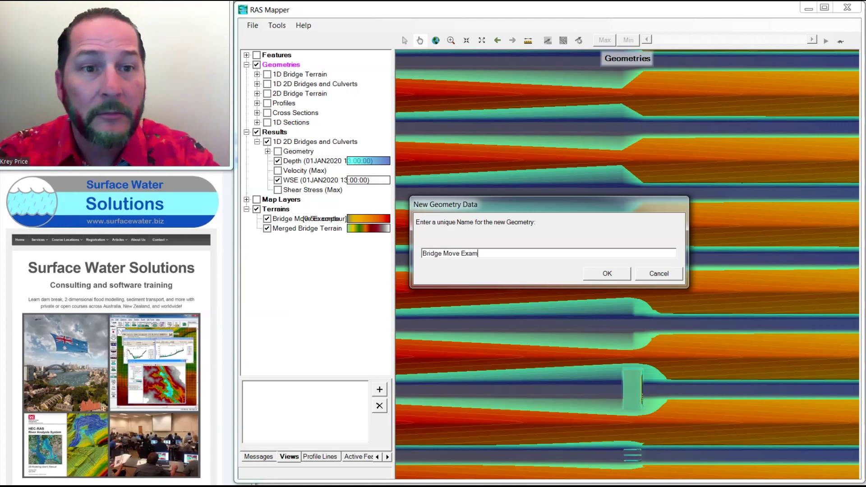
{"action": "type", "text": "ple"}
{"action": "key", "text": "Return"}
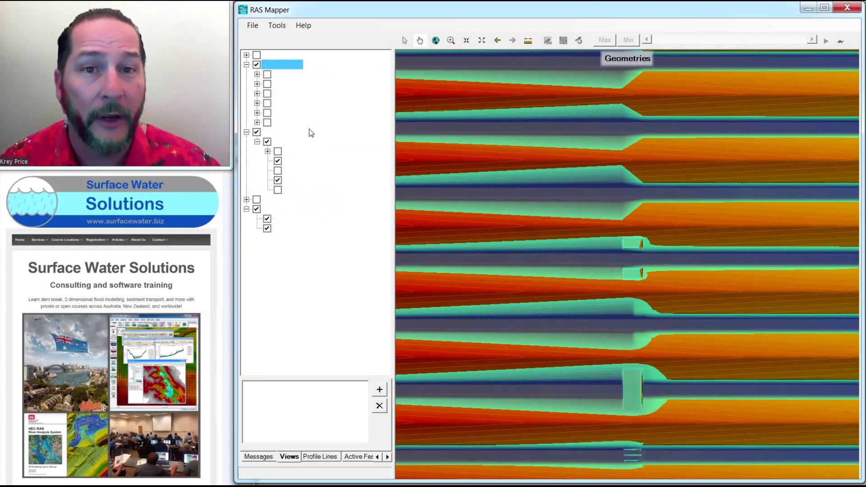
Start editing the Rivers layer and draw a short river line across the old bridge.
{"action": "left_click", "coordinate": [267, 142]}
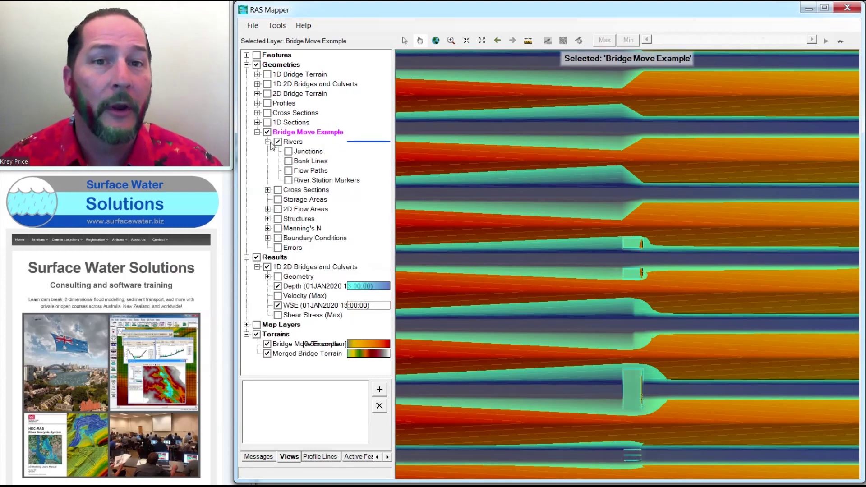
{"action": "right_click", "coordinate": [295, 143]}
{"action": "left_click", "coordinate": [321, 163]}
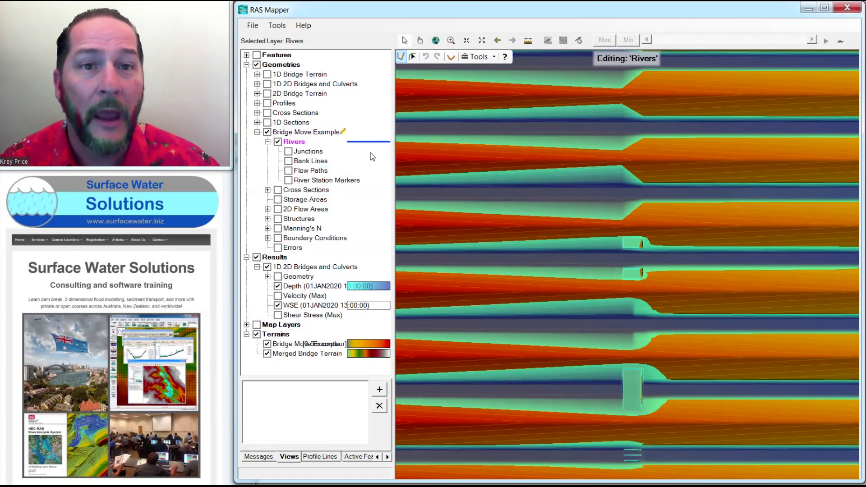
{"action": "left_click", "coordinate": [617, 388]}
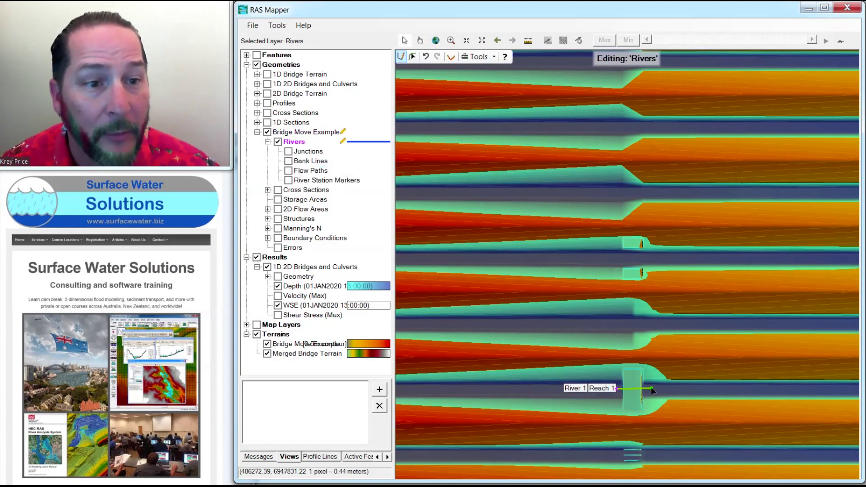
{"action": "double_click", "coordinate": [652, 389]}
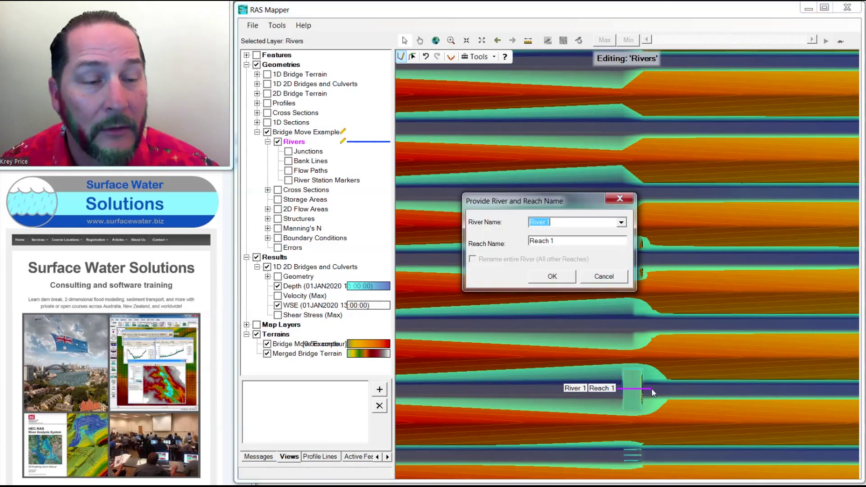
Name that river and its reach 'Bridge Remove'.
{"action": "type", "text": "Bri"}
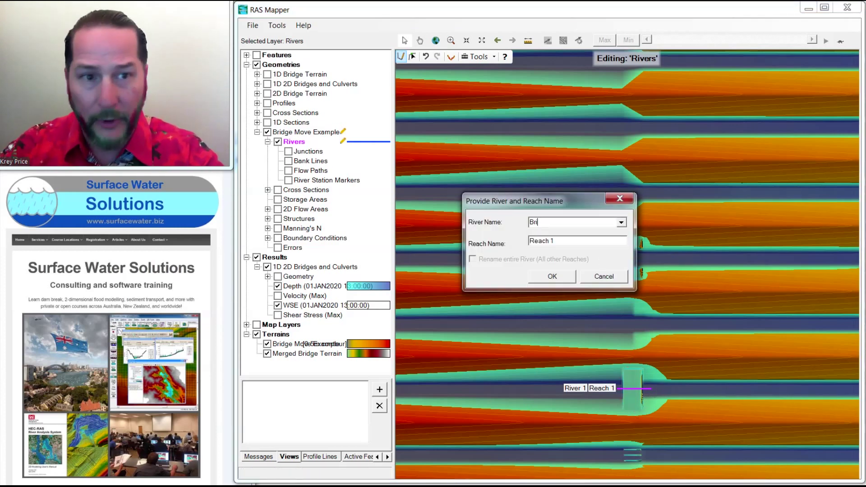
{"action": "type", "text": "dge Remove"}
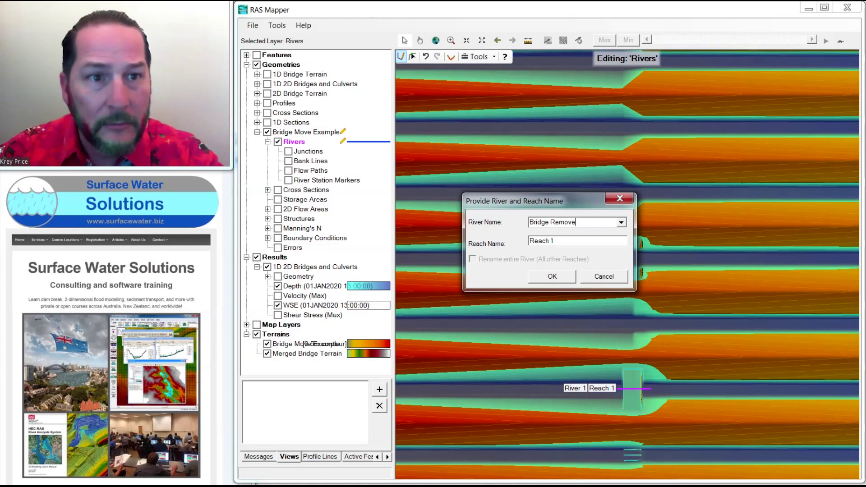
{"action": "key", "text": "Tab"}
{"action": "type", "text": "Brisdg"}
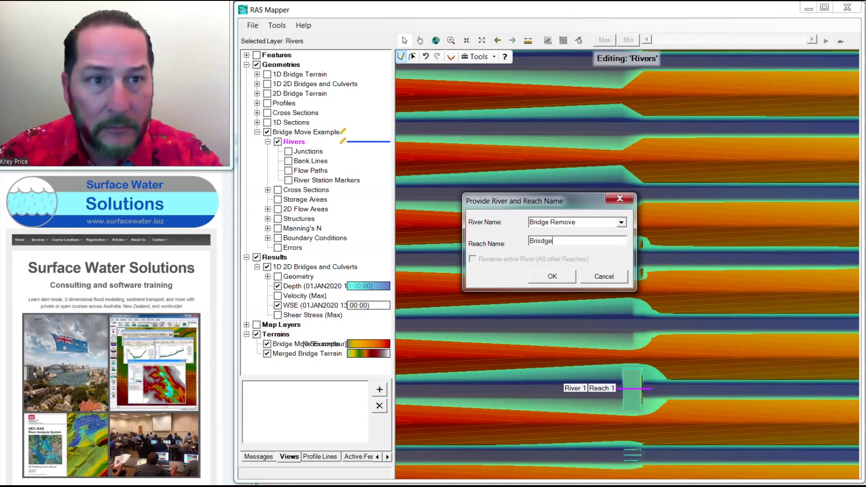
{"action": "key", "text": "BackSpace"}
{"action": "key", "text": "BackSpace"}
{"action": "key", "text": "BackSpace"}
{"action": "type", "text": "dge Remove"}
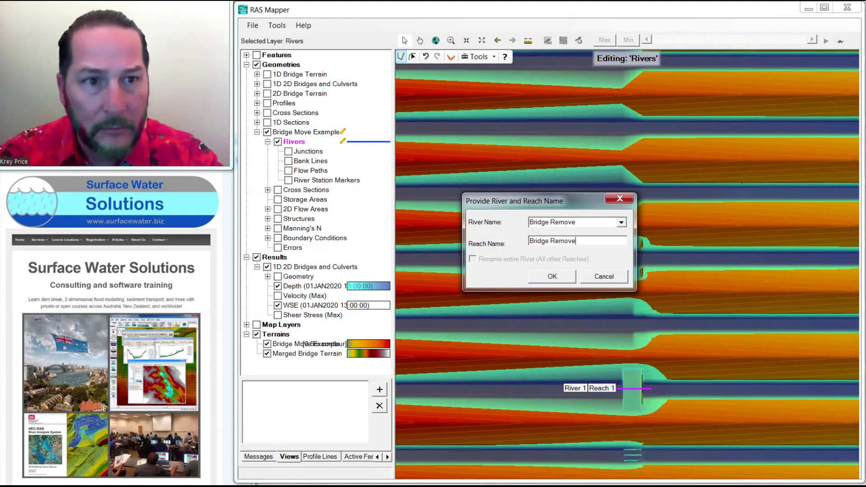
{"action": "key", "text": "Return"}
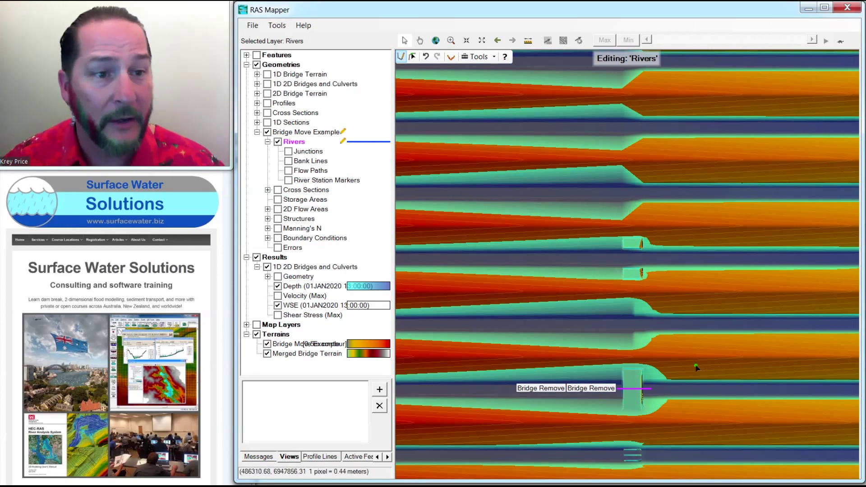
Draw a downstream river line named 'Bridge Add' with reach 'Bridge Add'.
{"action": "left_click", "coordinate": [743, 419]}
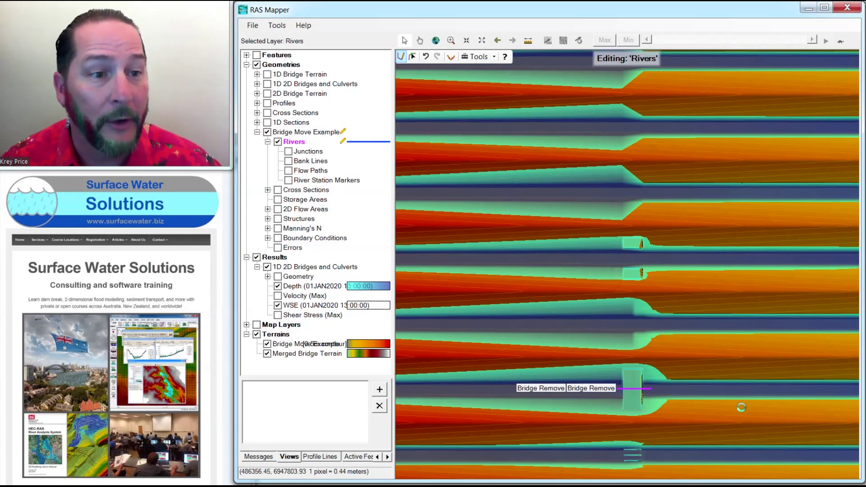
{"action": "double_click", "coordinate": [744, 364]}
{"action": "type", "text": "Bridge Add"}
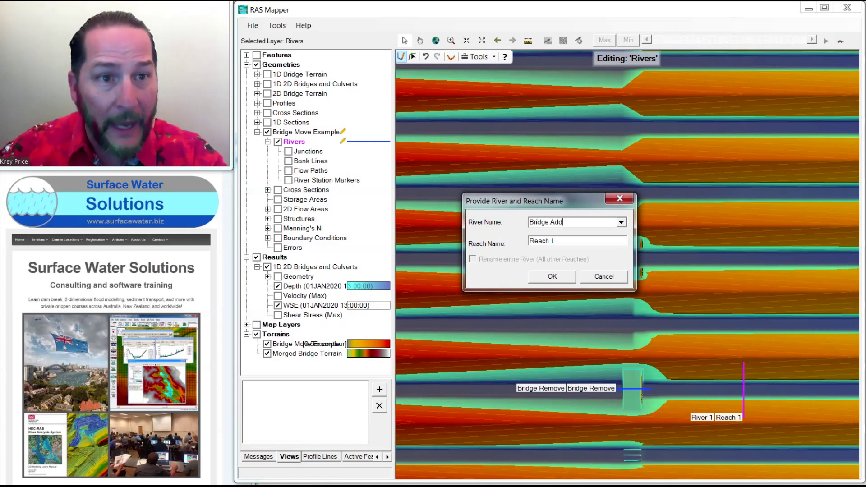
{"action": "key", "text": "Tab"}
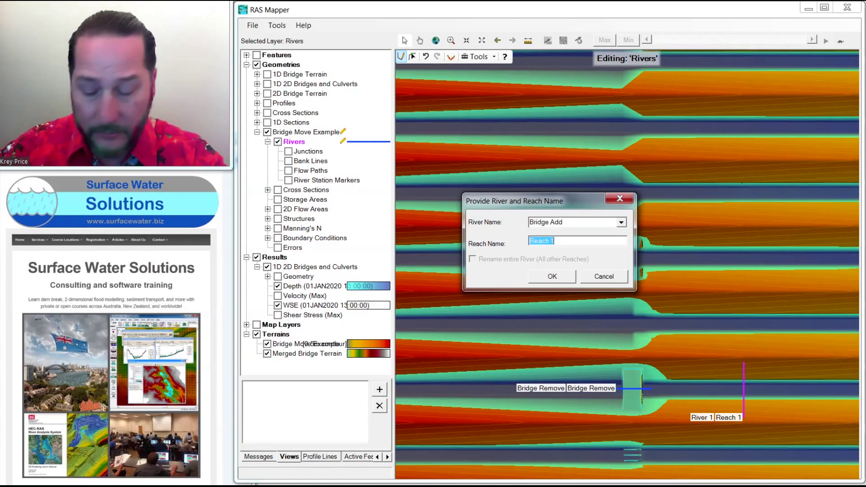
{"action": "type", "text": "Bridge Add"}
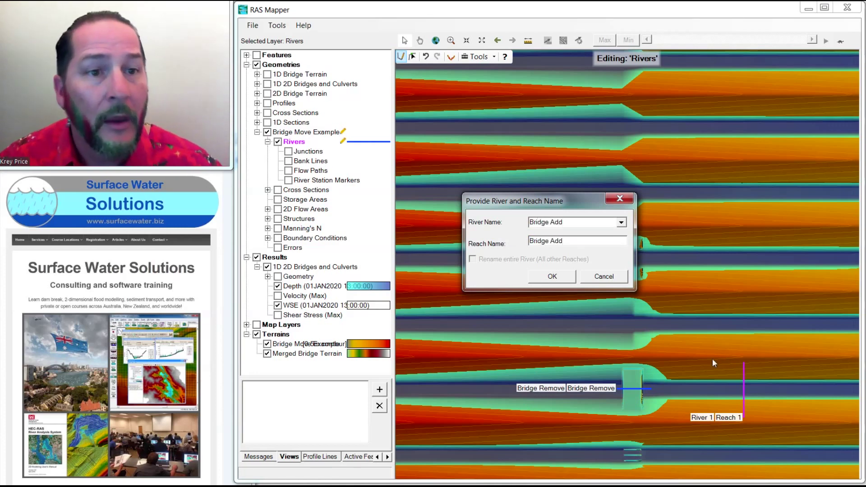
{"action": "key", "text": "Return"}
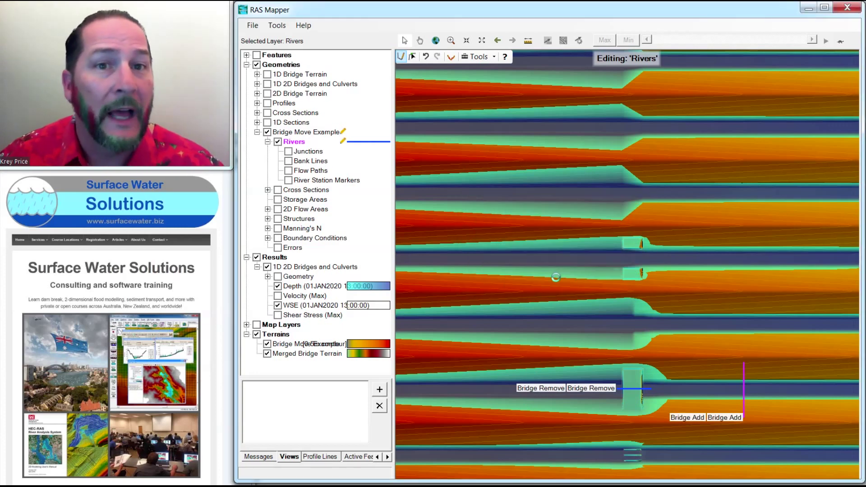
{"action": "left_click", "coordinate": [277, 190]}
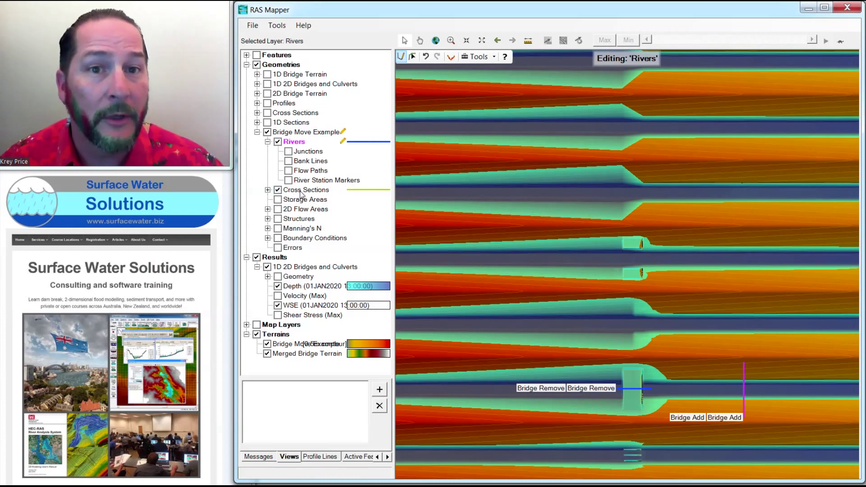
Edit the Cross Sections layer and draw sections 30 and 4 at the old bridge and 2 on Bridge Add.
{"action": "left_click", "coordinate": [301, 190]}
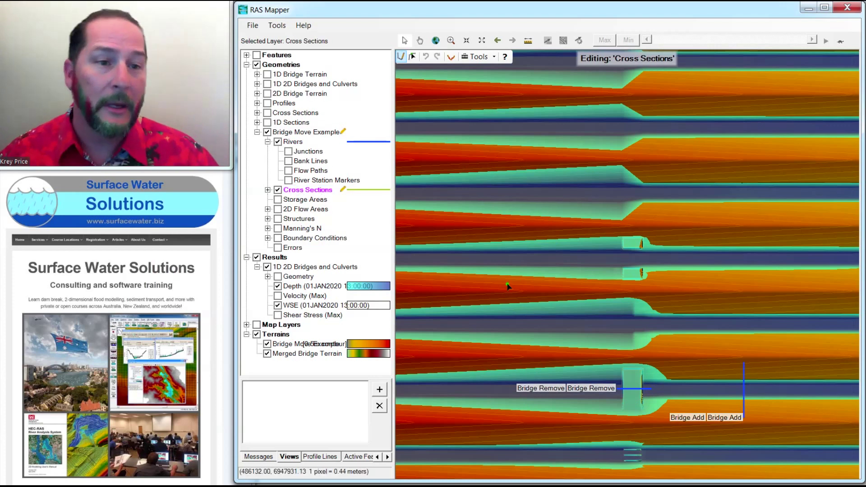
{"action": "left_click", "coordinate": [619, 369]}
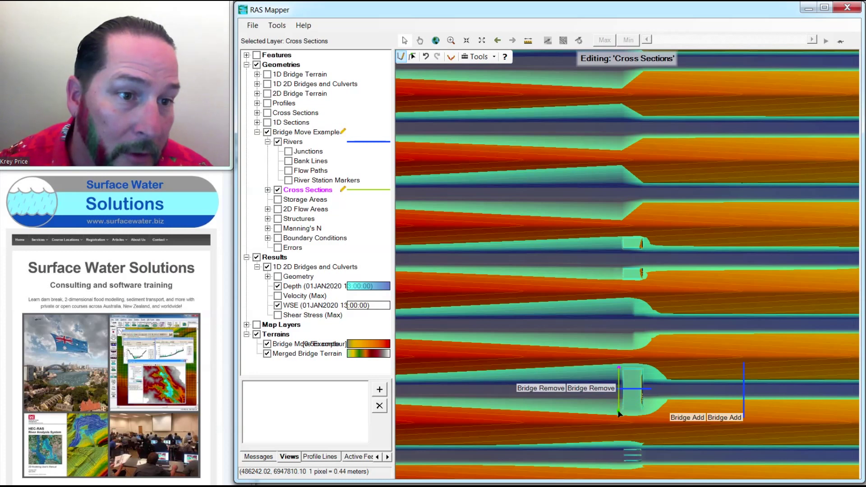
{"action": "double_click", "coordinate": [620, 413]}
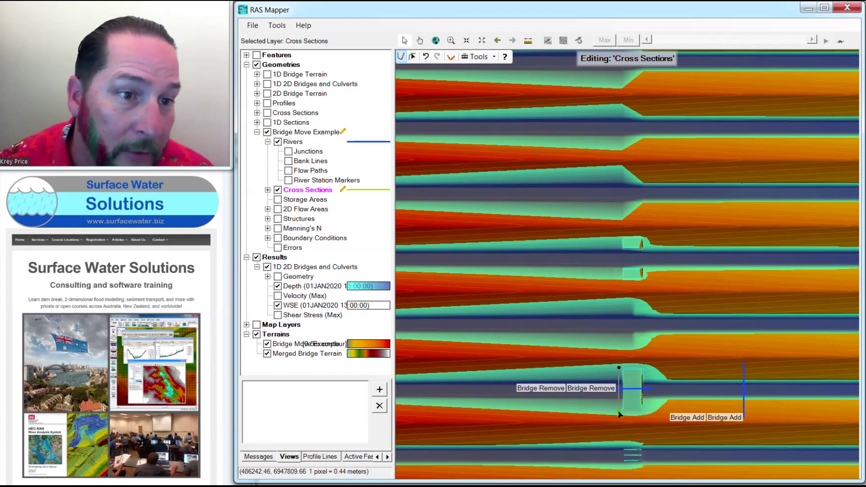
{"action": "left_click", "coordinate": [647, 364]}
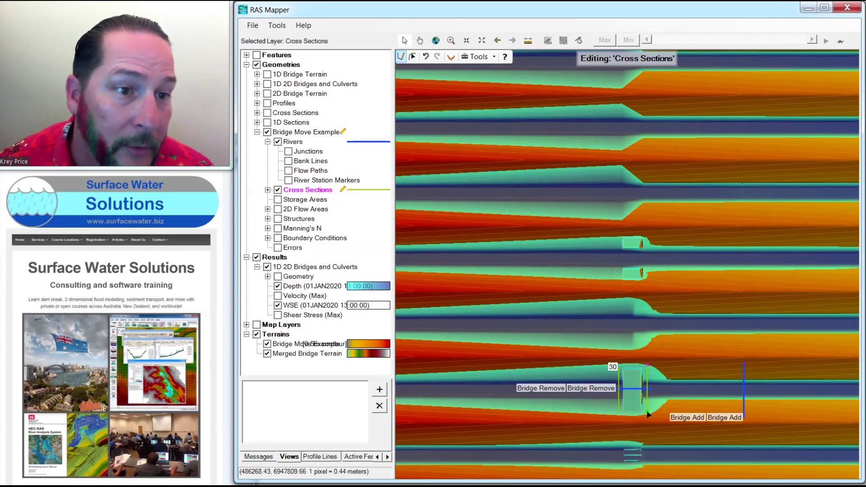
{"action": "double_click", "coordinate": [646, 410]}
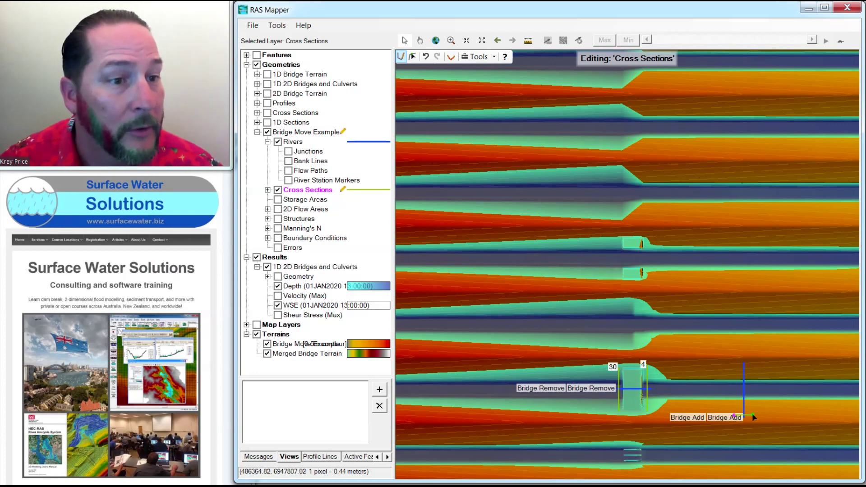
{"action": "left_click", "coordinate": [730, 365]}
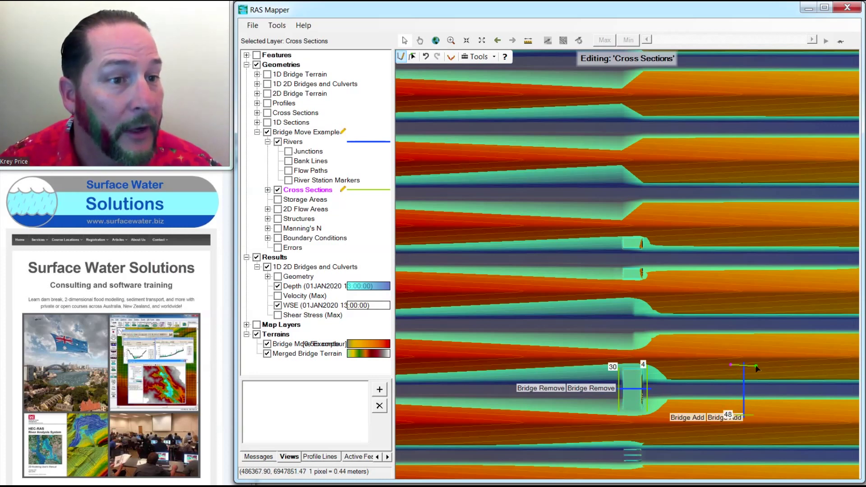
{"action": "double_click", "coordinate": [757, 365]}
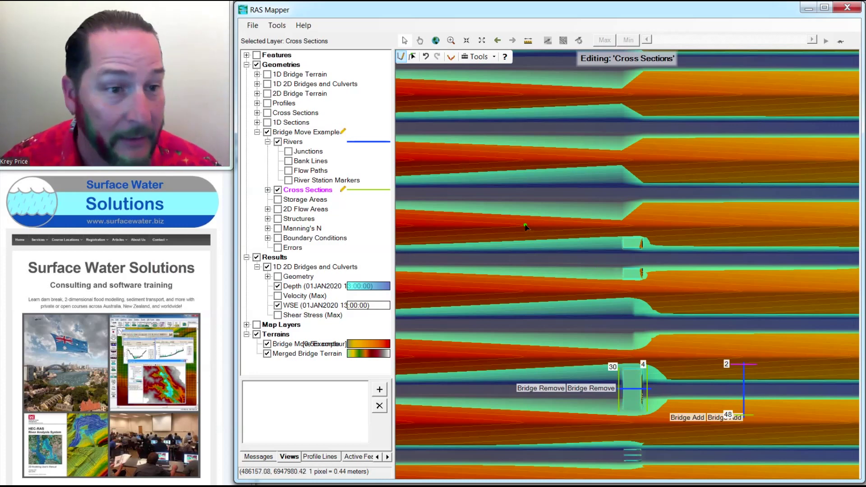
{"action": "right_click", "coordinate": [297, 135]}
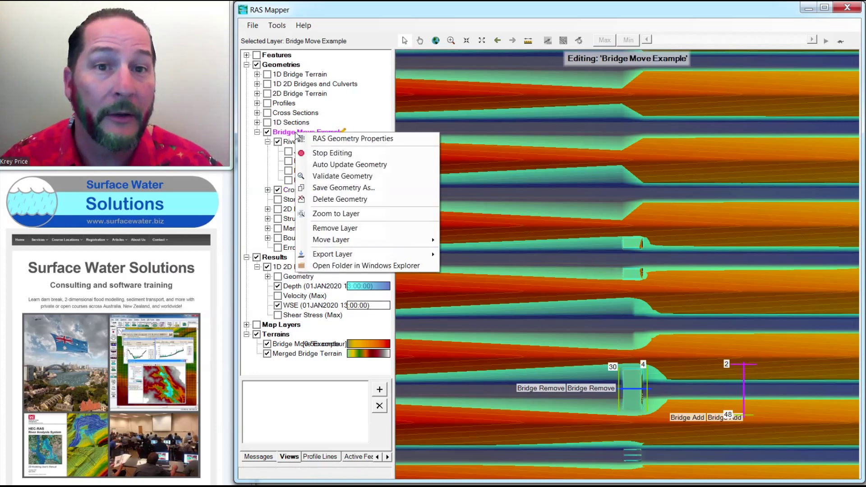
Stop editing the Bridge Move Example geometry and save the edits.
{"action": "left_click", "coordinate": [332, 155]}
{"action": "left_click", "coordinate": [377, 271]}
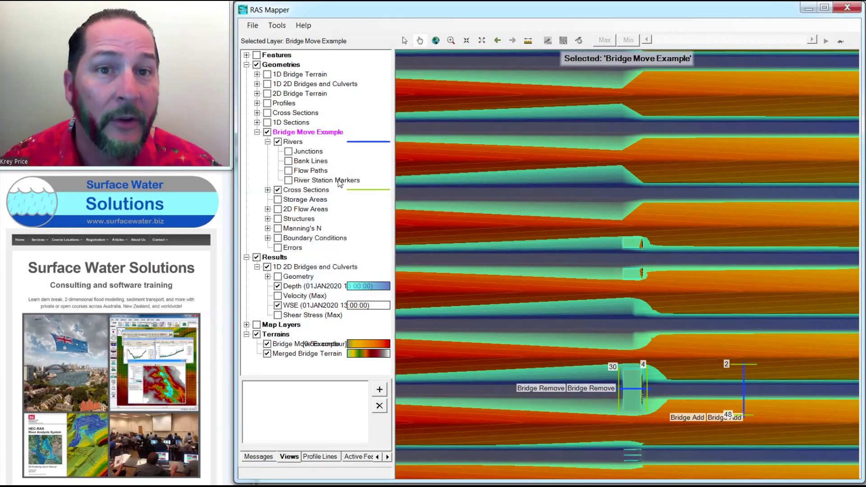
{"action": "right_click", "coordinate": [313, 135]}
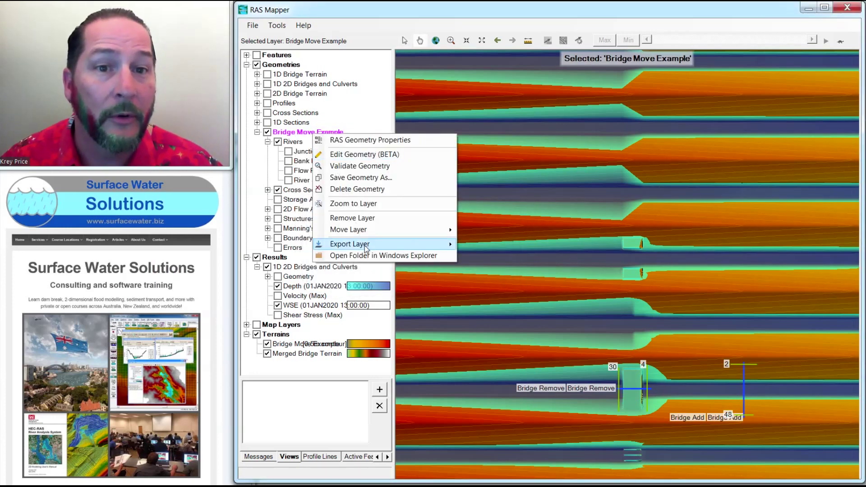
{"action": "mouse_move", "coordinate": [366, 248]}
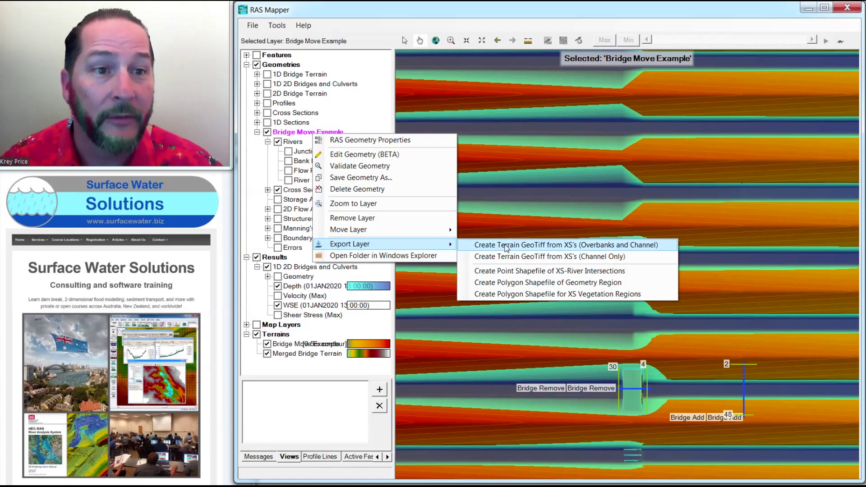
Export the cross sections (overbanks and channel) as terrain GeoTIFF 'Bridge Move' in Terrain, cell size 0.5.
{"action": "left_click", "coordinate": [505, 247]}
{"action": "left_click", "coordinate": [422, 233]}
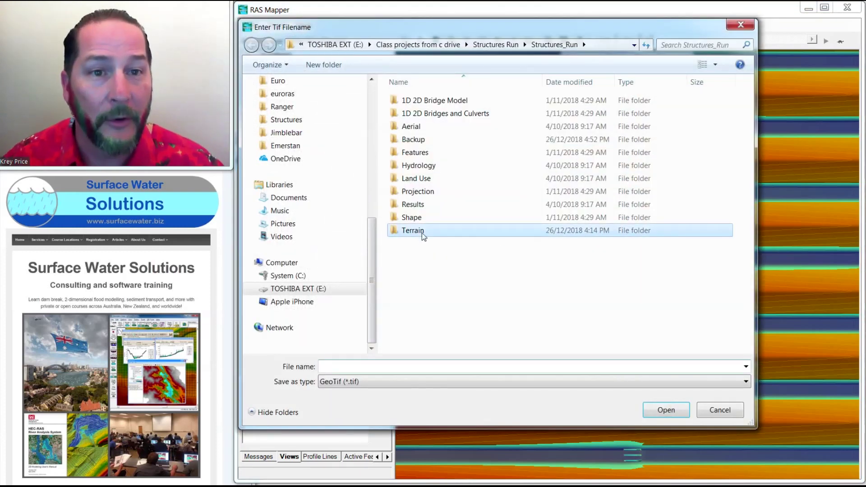
{"action": "double_click", "coordinate": [423, 235]}
{"action": "left_click", "coordinate": [401, 366]}
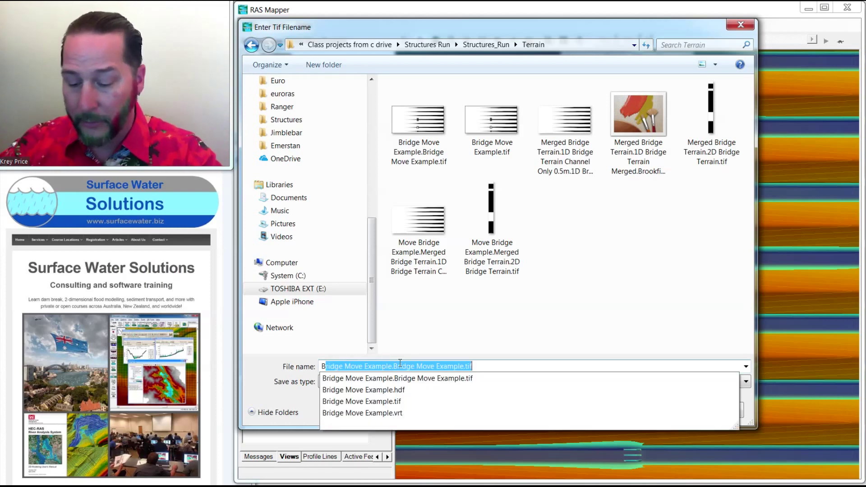
{"action": "type", "text": "ove"}
{"action": "key", "text": "Delete"}
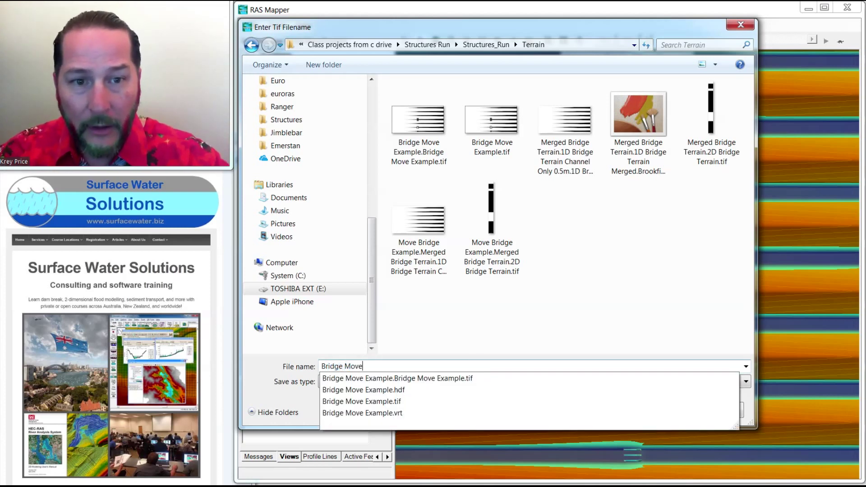
{"action": "key", "text": "Return"}
{"action": "type", "text": "0.5"}
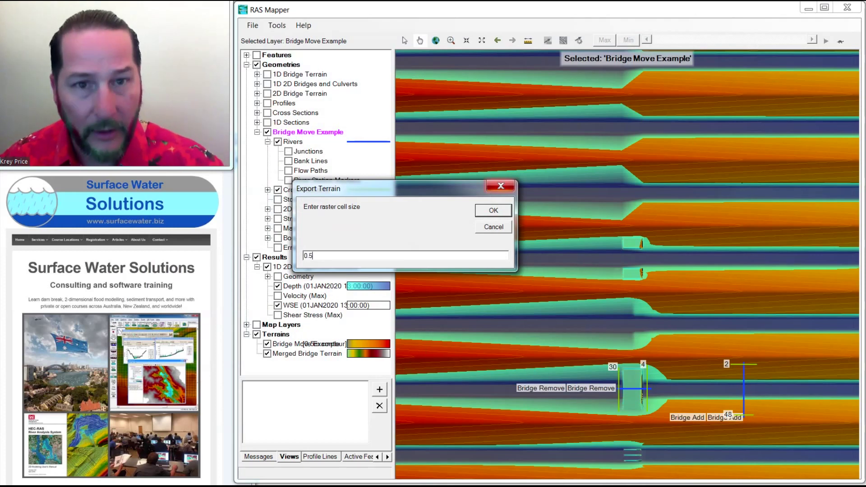
{"action": "left_click", "coordinate": [494, 211]}
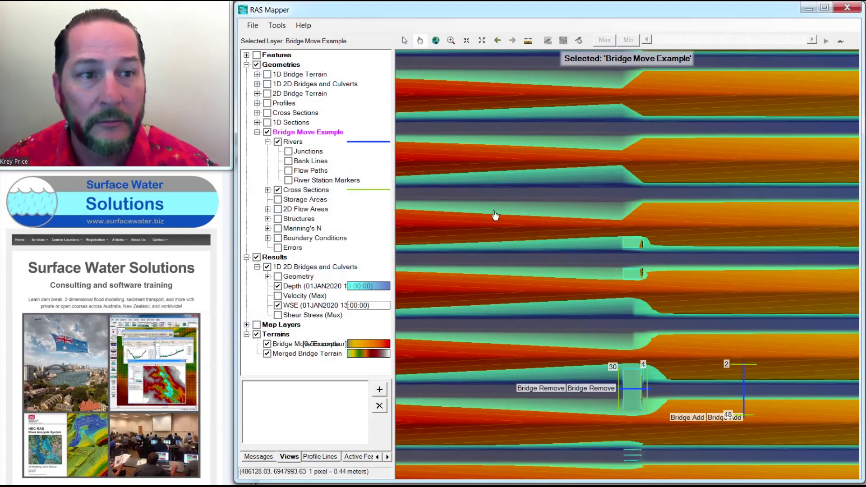
View the export log, then start a new RAS terrain layer and browse for input rasters.
{"action": "left_click", "coordinate": [260, 457]}
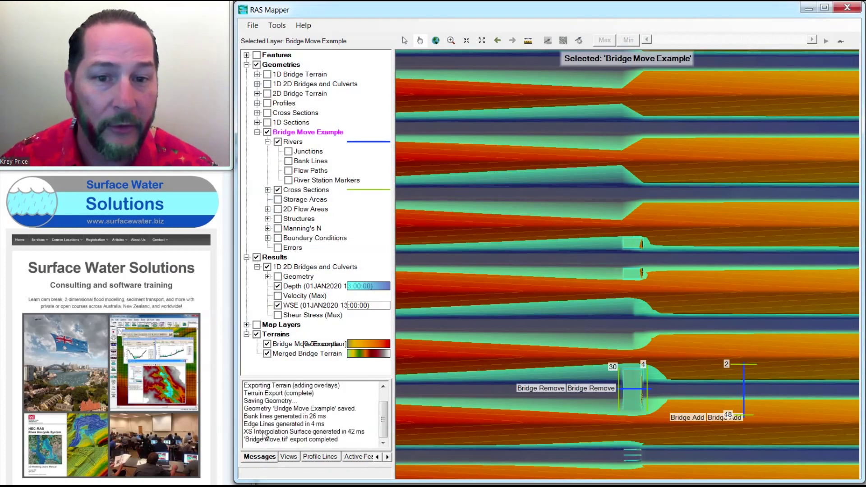
{"action": "right_click", "coordinate": [289, 337]}
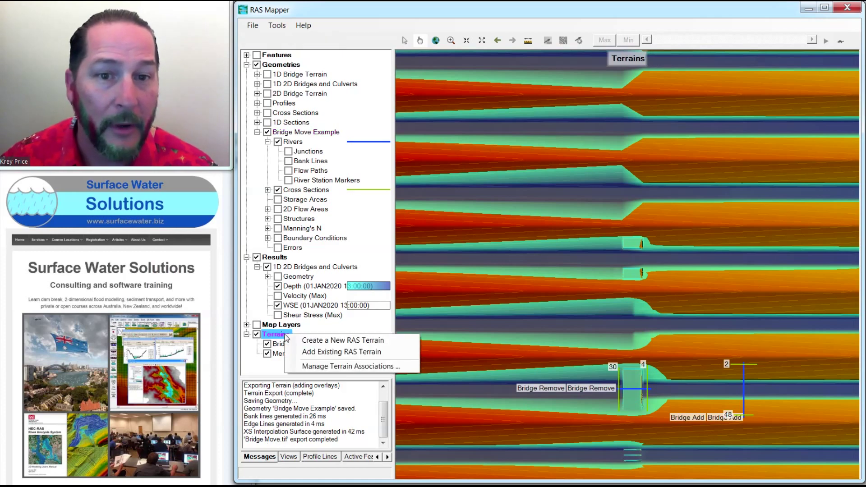
{"action": "left_click", "coordinate": [31, 166]}
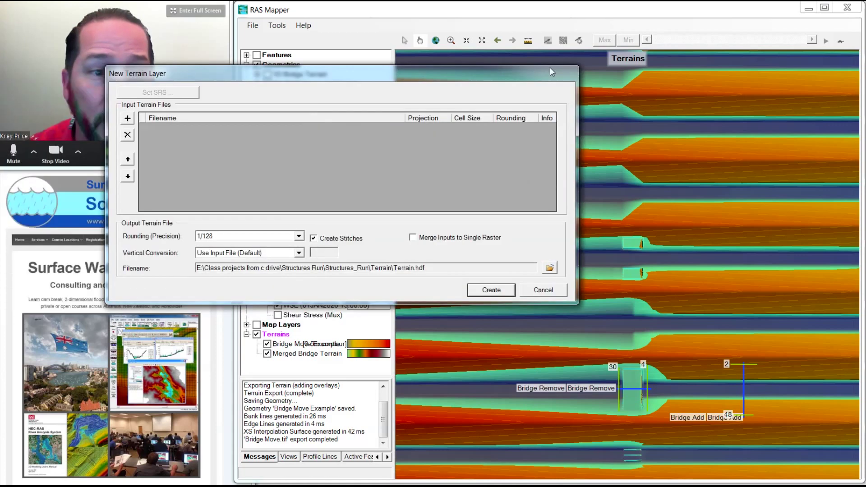
{"action": "left_click_drag", "start_coordinate": [550, 67], "coordinate": [827, 92]}
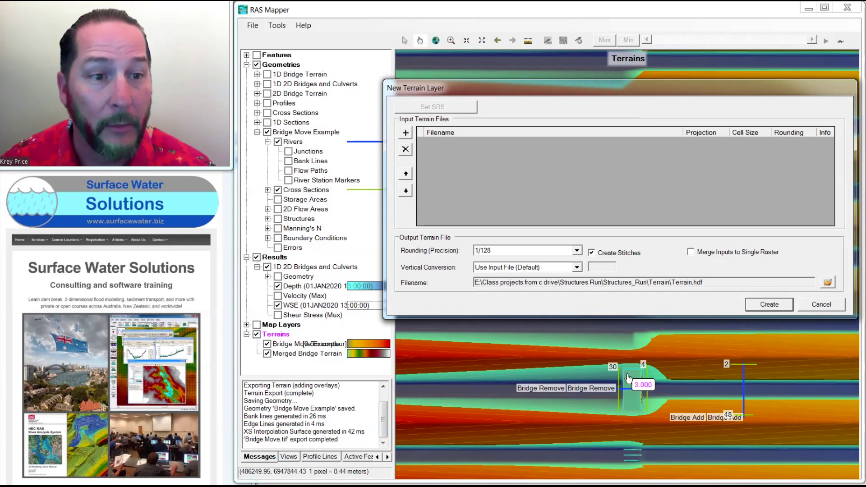
{"action": "left_click", "coordinate": [406, 132]}
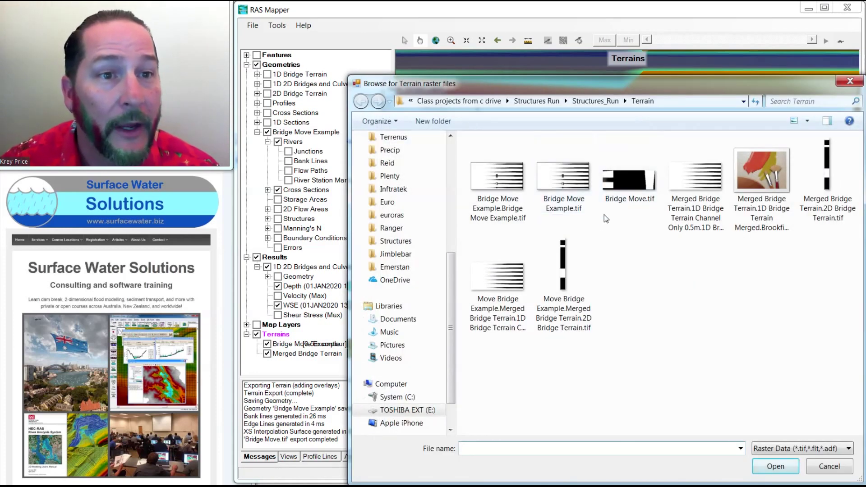
Load Bridge Move Example.tif and Bridge Move.tif as inputs, giving Bridge Move.tif top priority.
{"action": "left_click", "coordinate": [572, 184]}
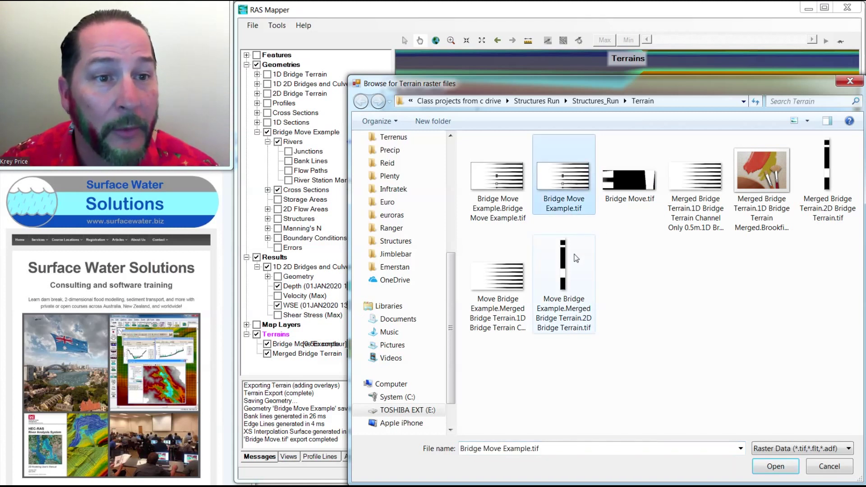
{"action": "left_click", "coordinate": [629, 185], "text": "ctrl"}
{"action": "left_click", "coordinate": [775, 466]}
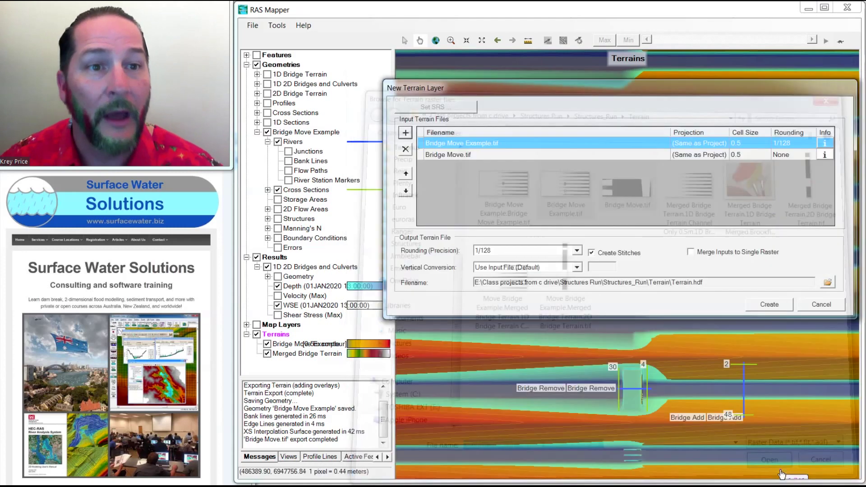
{"action": "left_click", "coordinate": [454, 156]}
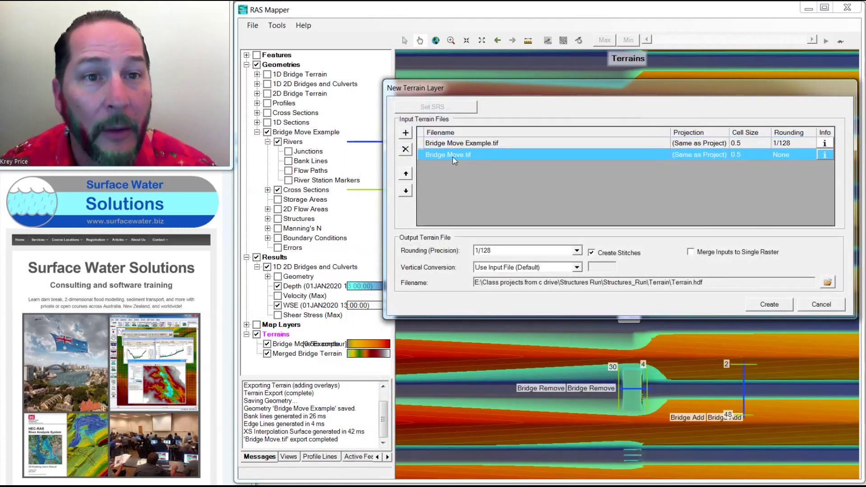
{"action": "left_click", "coordinate": [405, 174]}
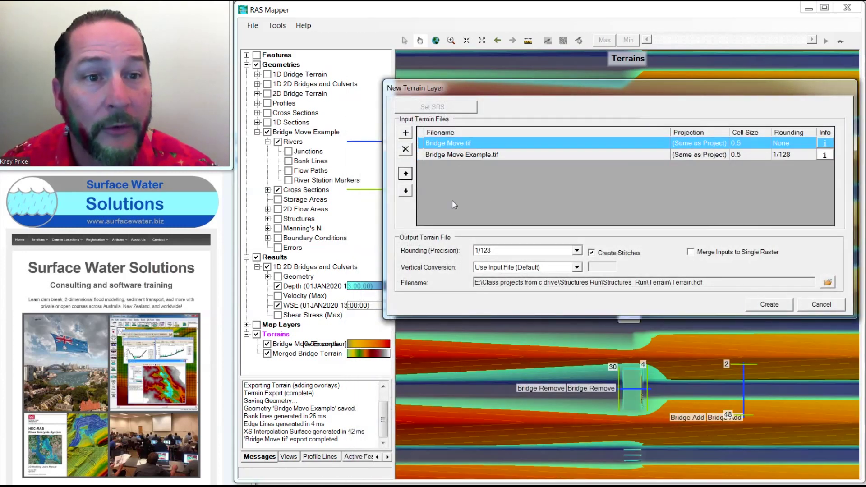
Name the output terrain 'Merged Move Bridge' and create it.
{"action": "left_click", "coordinate": [830, 284]}
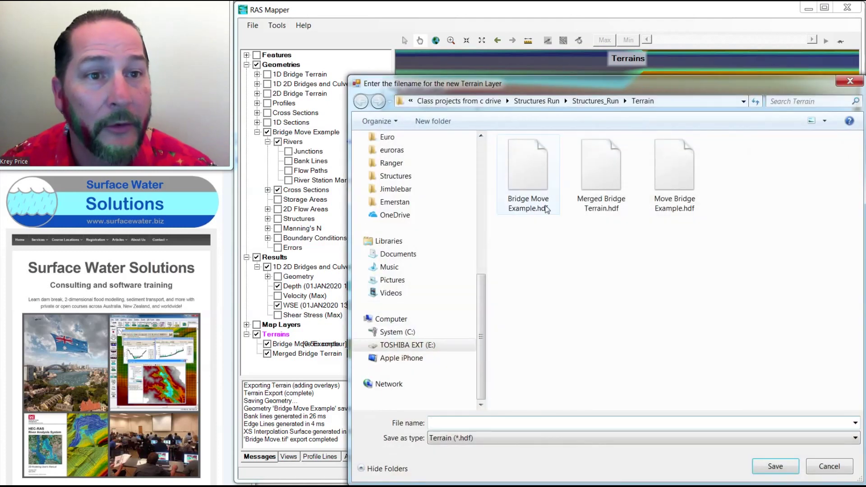
{"action": "type", "text": "Merge"}
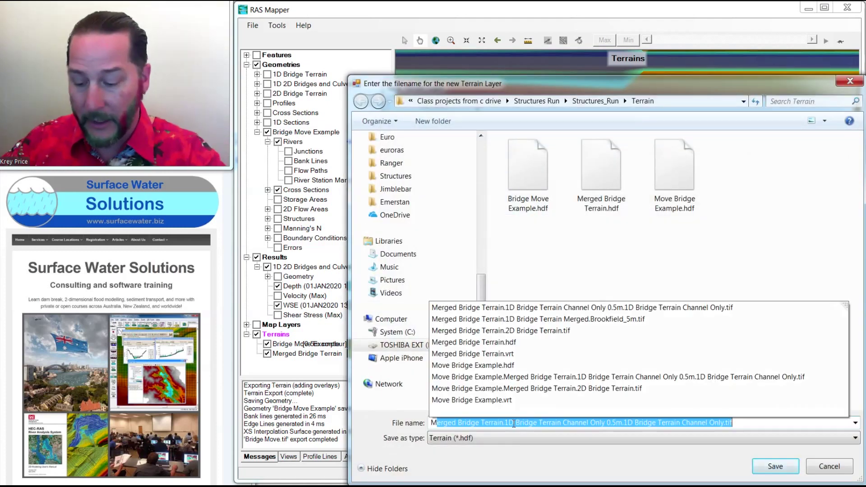
{"action": "type", "text": "d Move"}
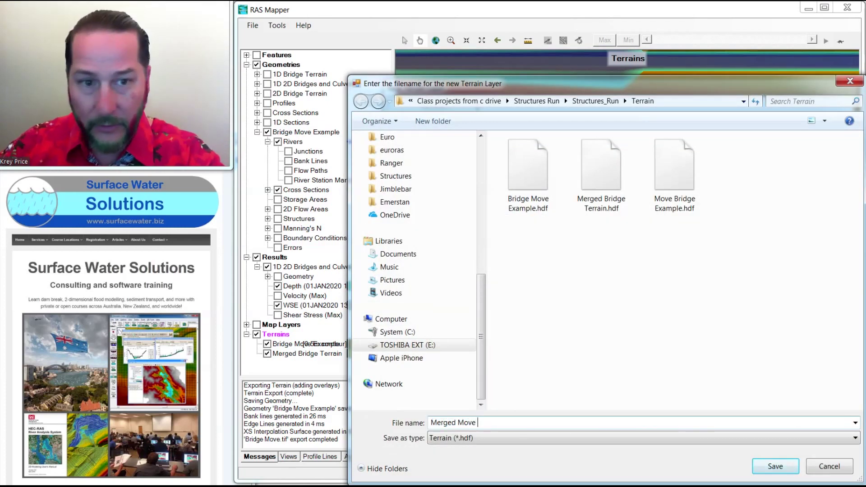
{"action": "type", "text": " Bridge"}
{"action": "key", "text": "Return"}
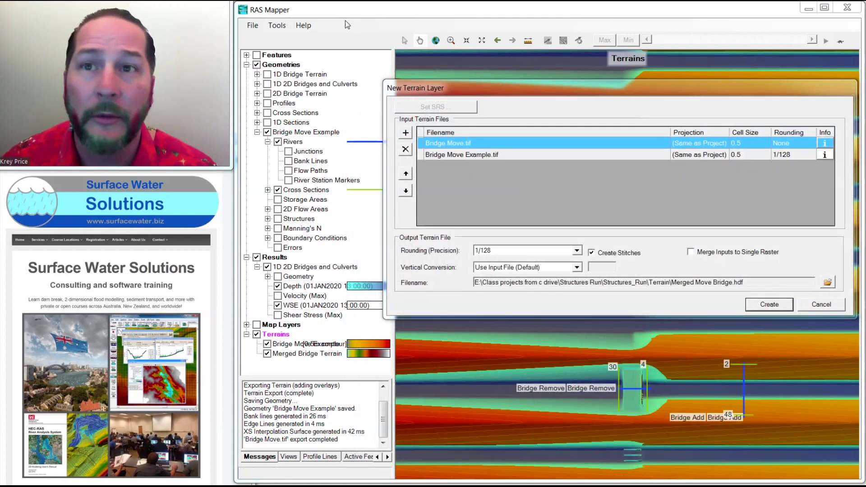
{"action": "key", "text": "Return"}
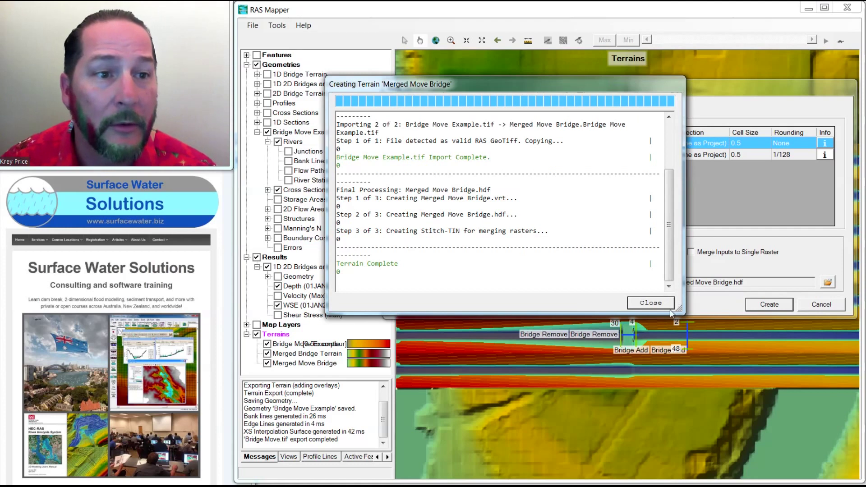
Display only the Merged Move Bridge terrain, hiding the other terrains and the depth results.
{"action": "left_click", "coordinate": [659, 305]}
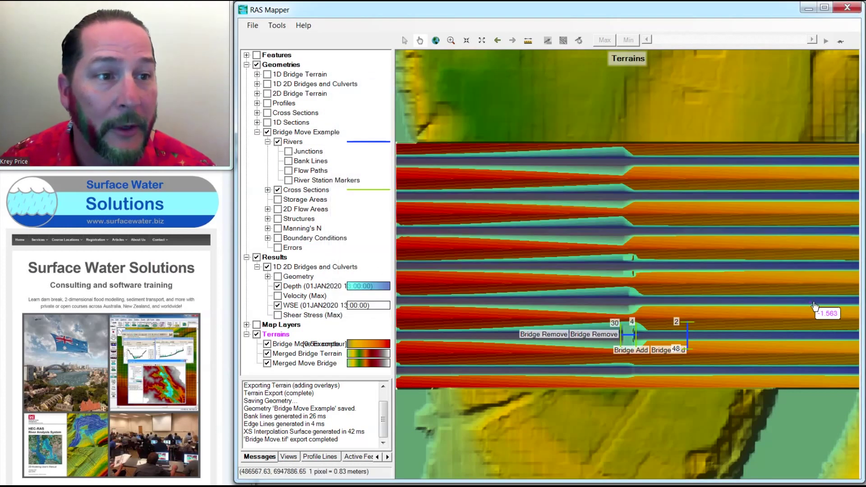
{"action": "left_click", "coordinate": [267, 353]}
{"action": "left_click", "coordinate": [267, 363]}
{"action": "left_click", "coordinate": [267, 344]}
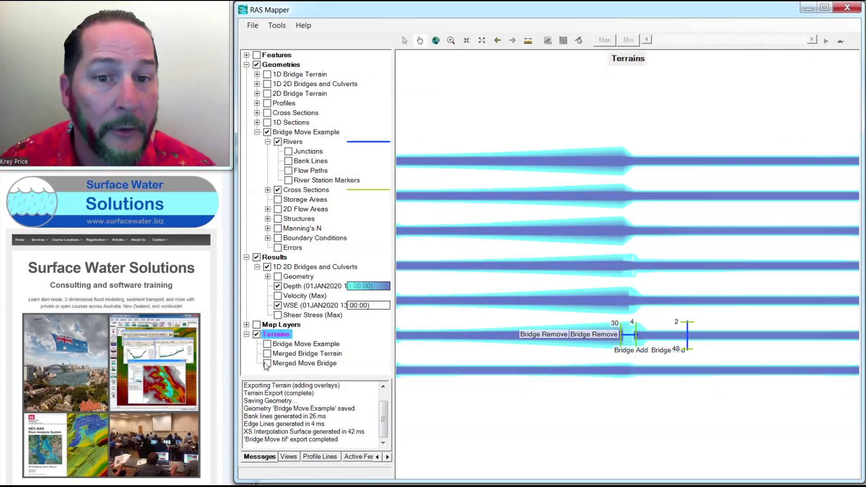
{"action": "left_click", "coordinate": [267, 363]}
{"action": "left_click", "coordinate": [256, 257]}
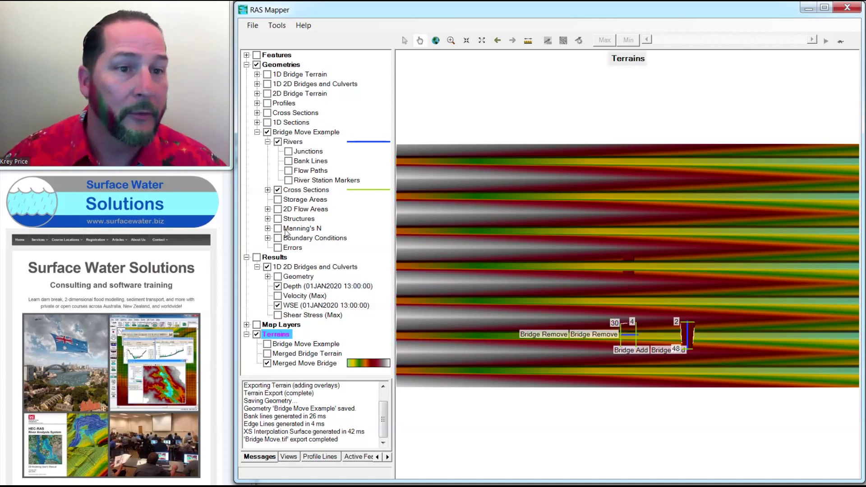
Zoom in on the two bridge sites and toggle the geometry layer off and back on.
{"action": "left_click", "coordinate": [451, 40]}
{"action": "left_click_drag", "start_coordinate": [592, 294], "coordinate": [705, 355]}
{"action": "left_click", "coordinate": [256, 65]}
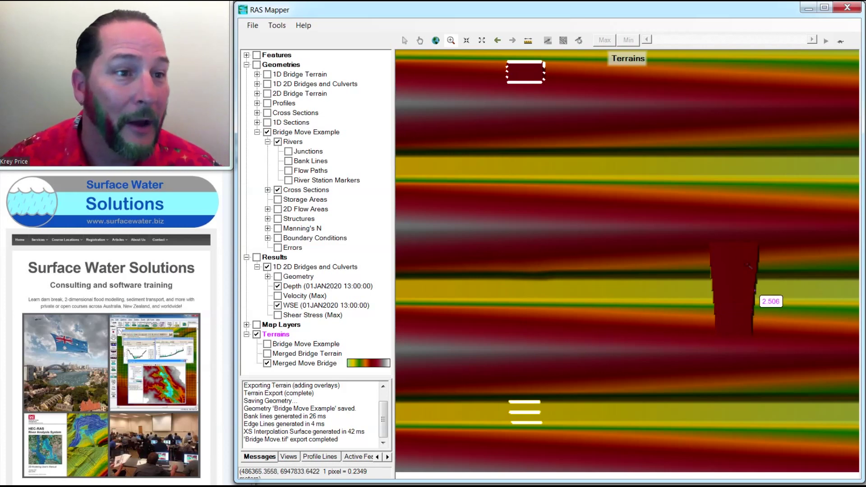
{"action": "left_click", "coordinate": [257, 66]}
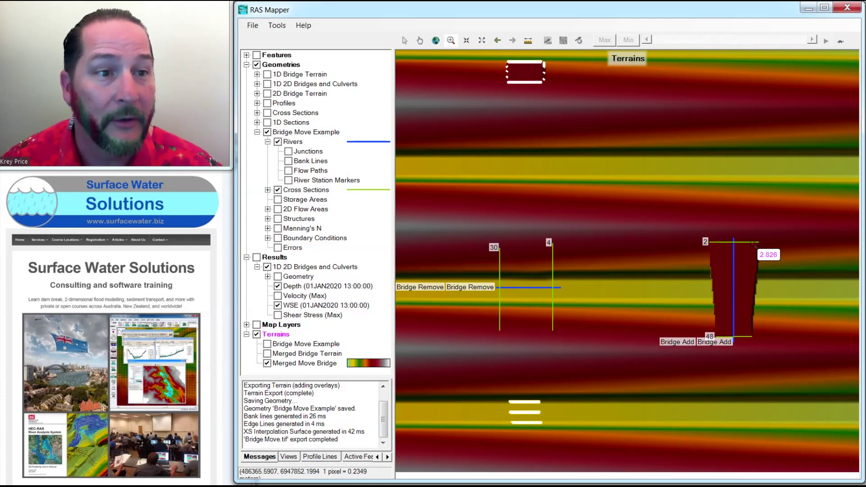
{"action": "left_click", "coordinate": [528, 40]}
Plot the Merged Move Bridge terrain profile along a line from the old bridge past the new one.
{"action": "left_click", "coordinate": [495, 287]}
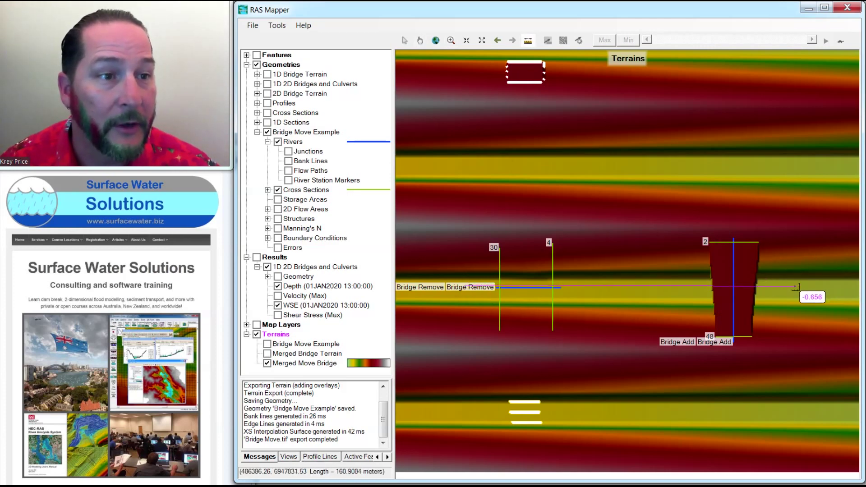
{"action": "double_click", "coordinate": [796, 287]}
{"action": "left_click", "coordinate": [763, 334]}
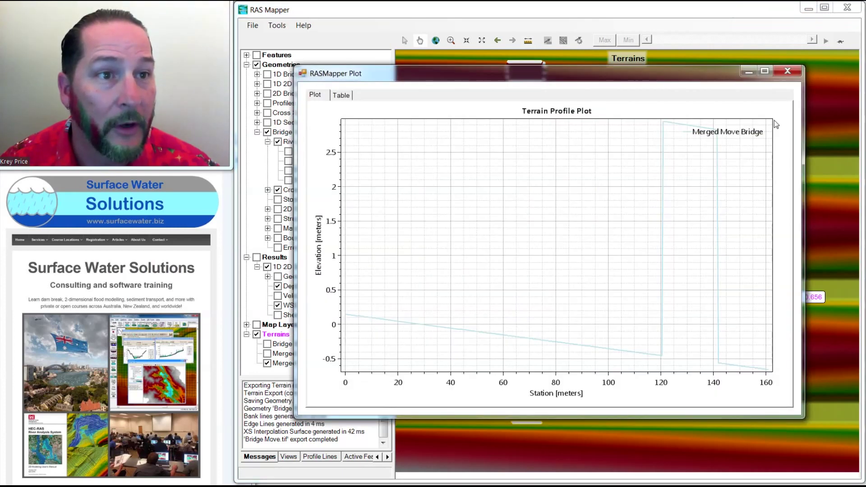
{"action": "left_click", "coordinate": [280, 352]}
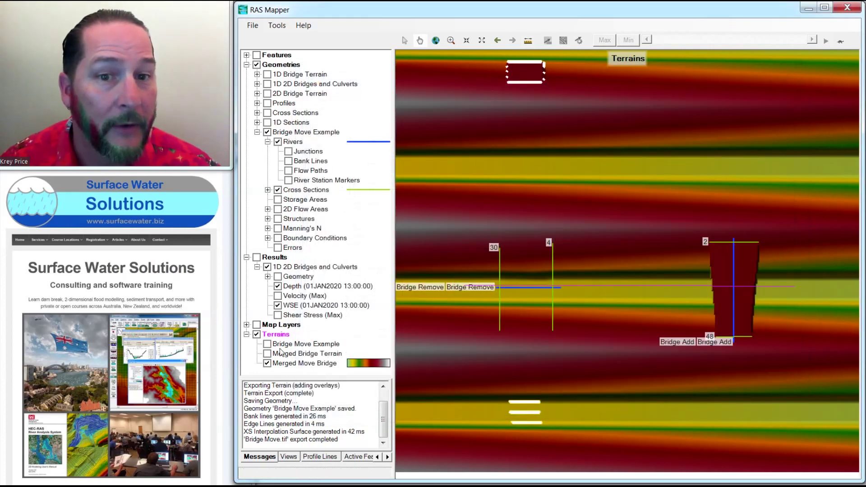
Show Bridge Move Example as well and plot both terrains' profiles across the two bridge sites.
{"action": "left_click", "coordinate": [267, 344]}
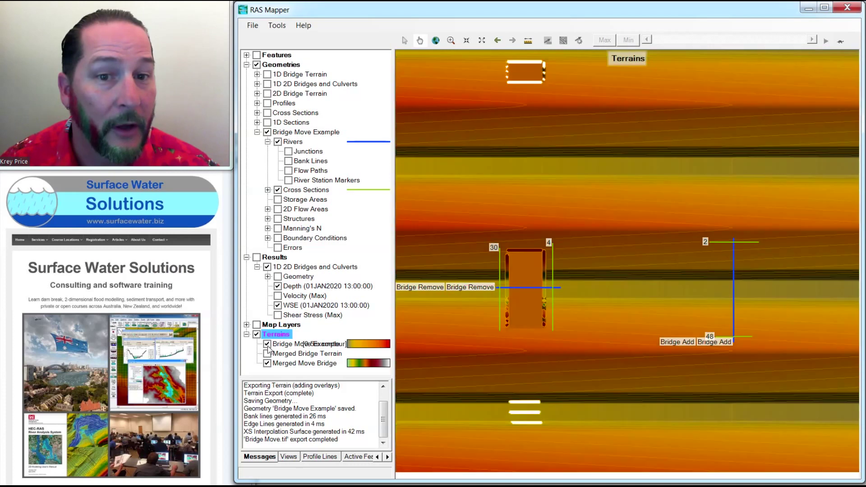
{"action": "left_click", "coordinate": [528, 41]}
{"action": "left_click", "coordinate": [450, 283]}
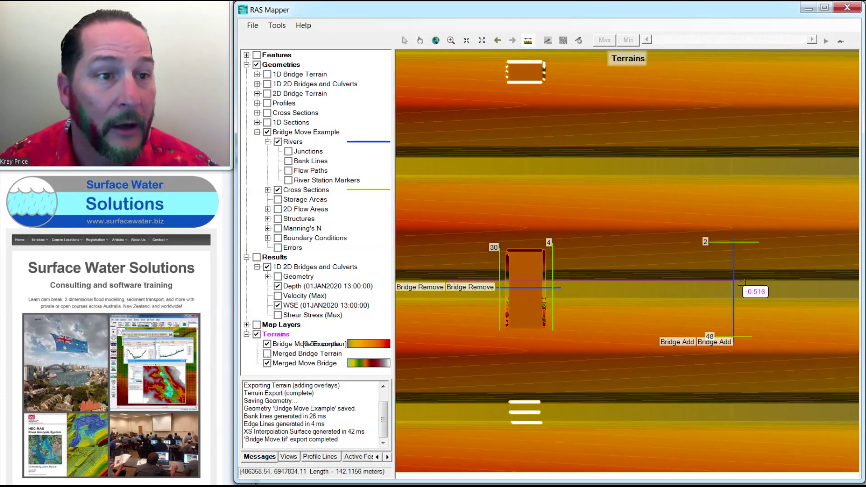
{"action": "double_click", "coordinate": [749, 286]}
{"action": "left_click", "coordinate": [760, 336]}
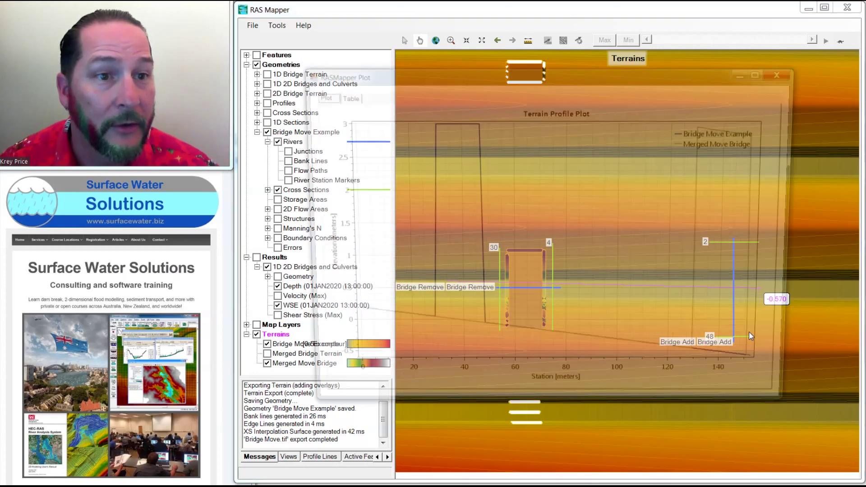